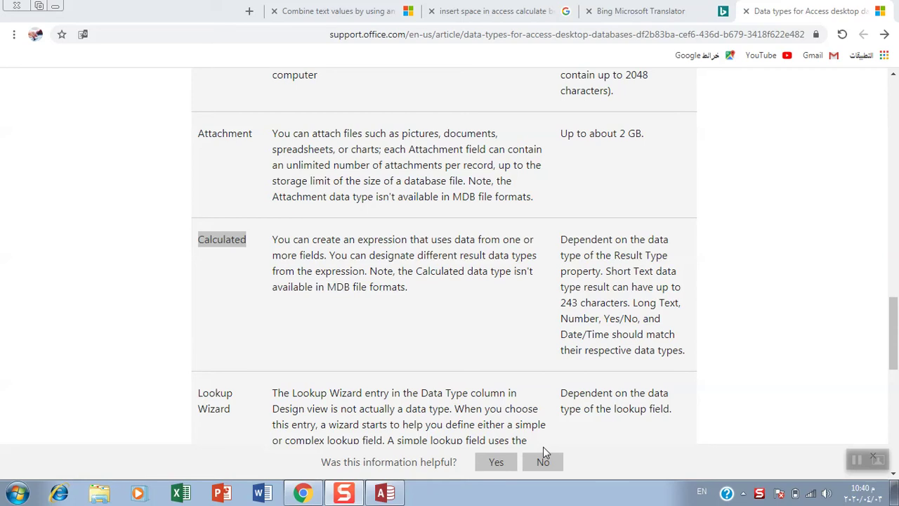
Examine the description of the Calculated data type and its use of an expression in the data types article.
double_click(220, 239)
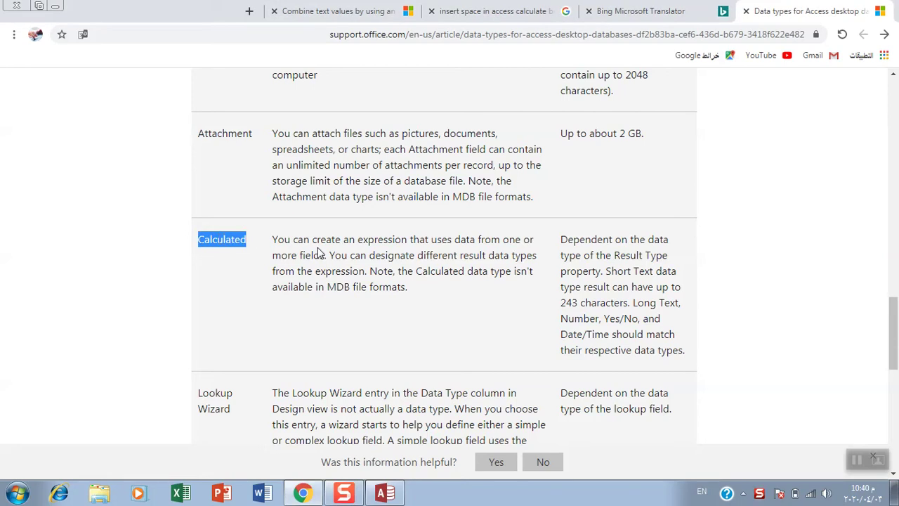
double_click(381, 240)
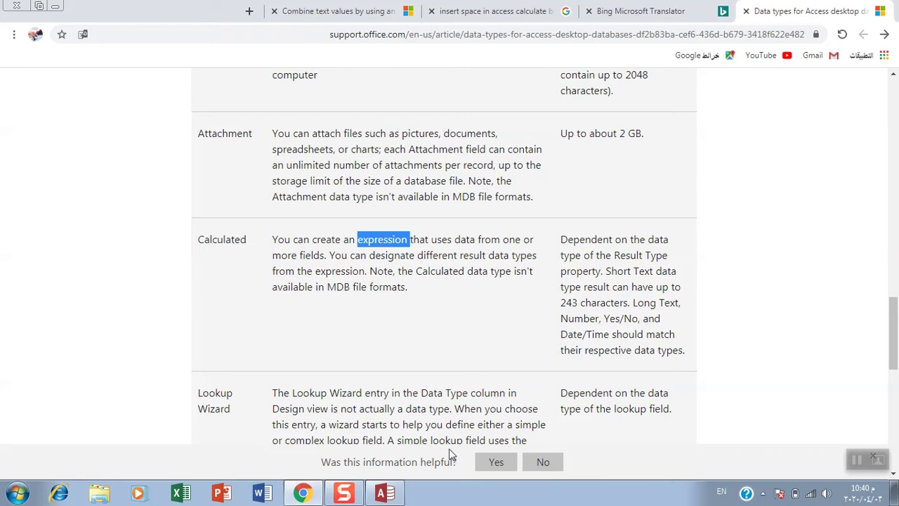
Switch to Access and open the student table in Design View.
left_click(385, 493)
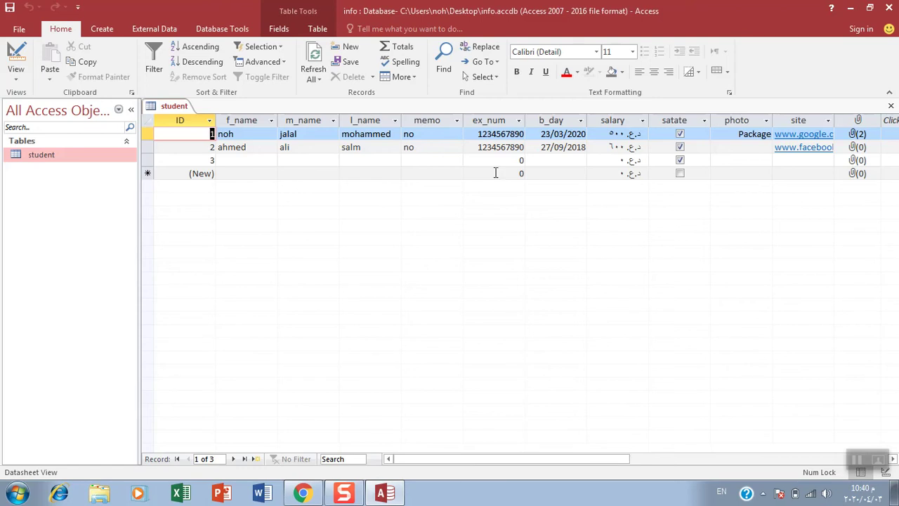
left_click_drag(496, 459, 582, 457)
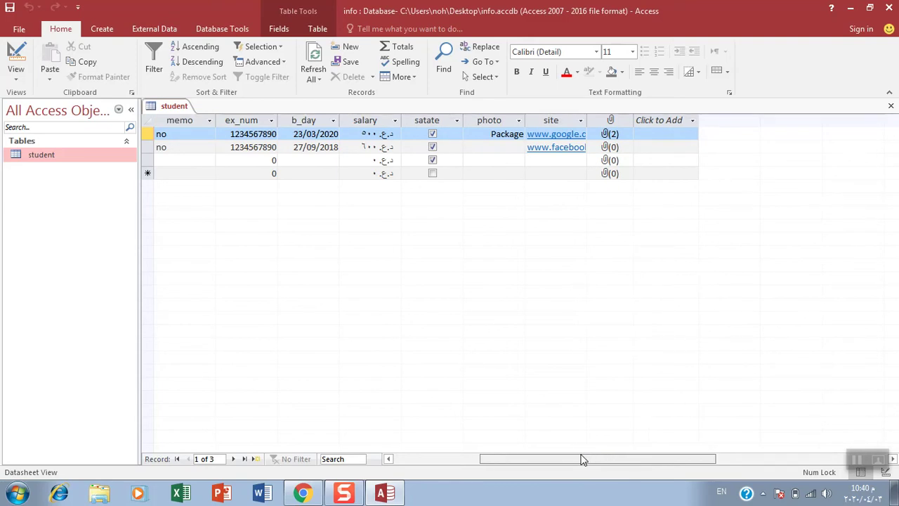
left_click(9, 75)
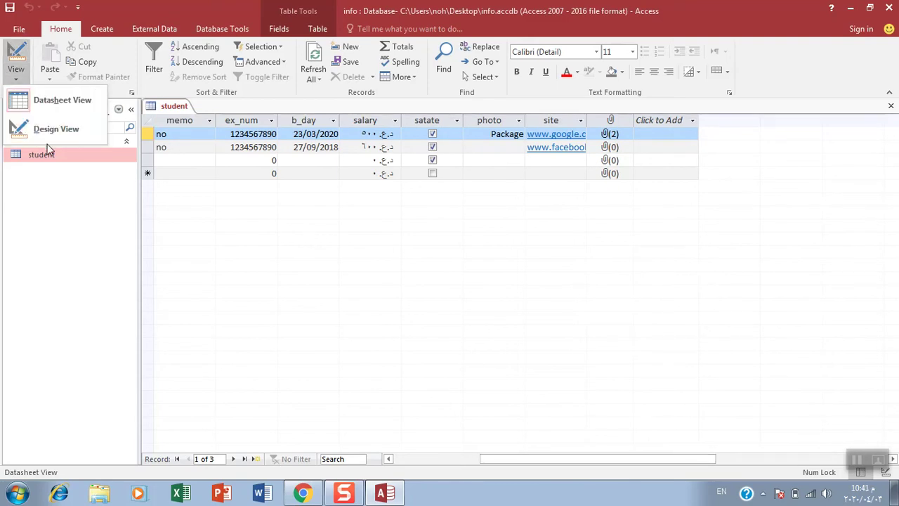
left_click(14, 71)
left_click(15, 70)
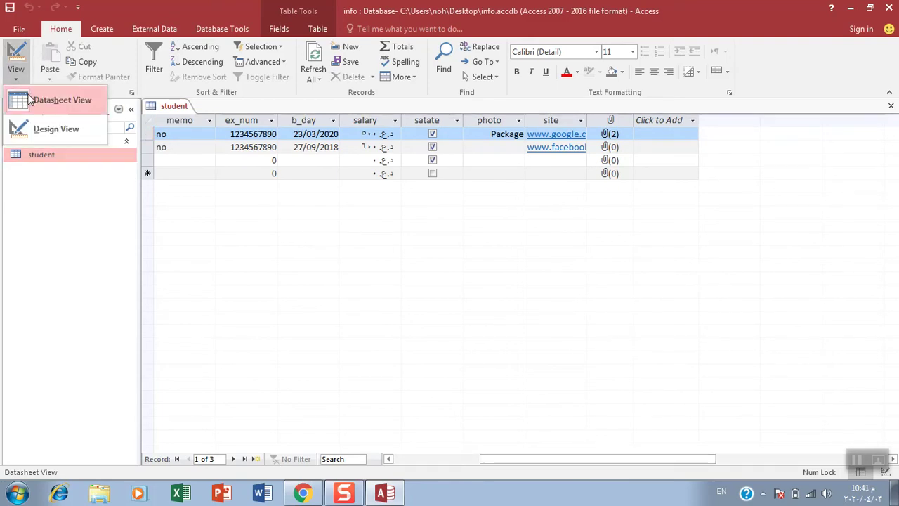
left_click(43, 129)
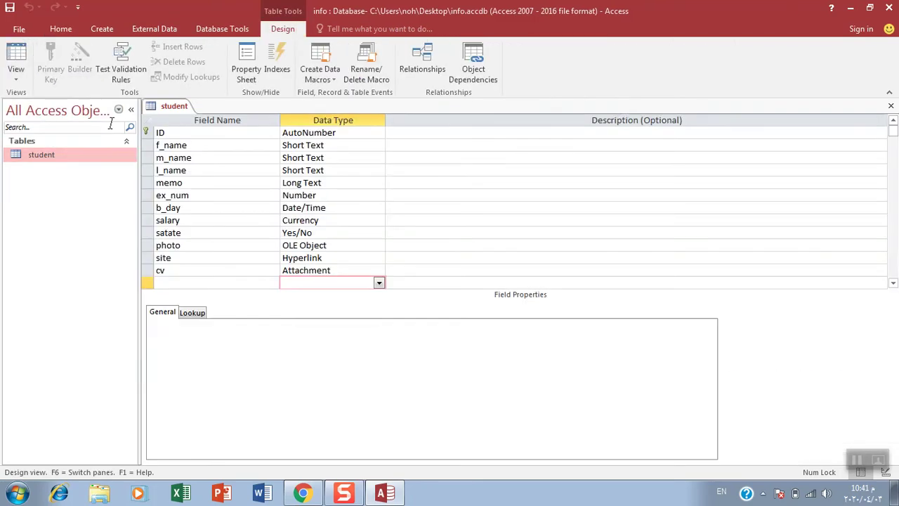
Add a field named fullname to the student table and give it the Calculated data type.
left_click(194, 284)
type("fu")
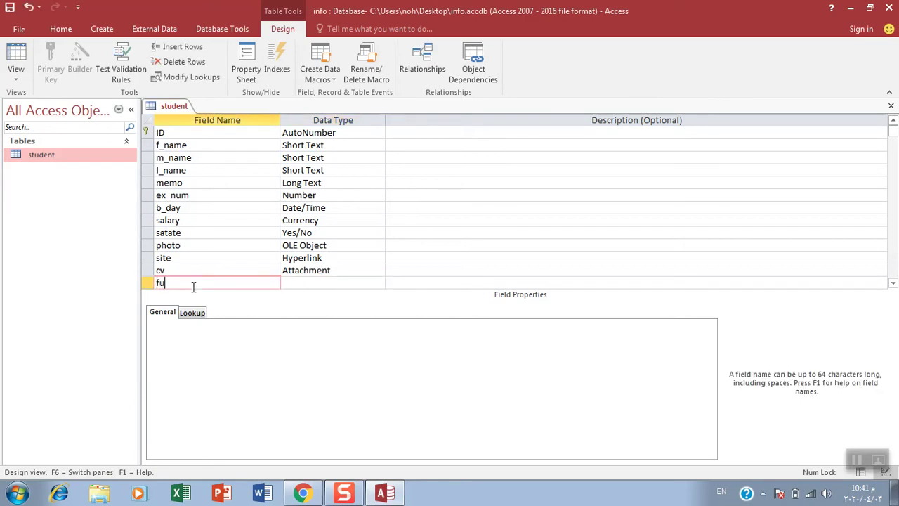
type("llname")
left_click(342, 283)
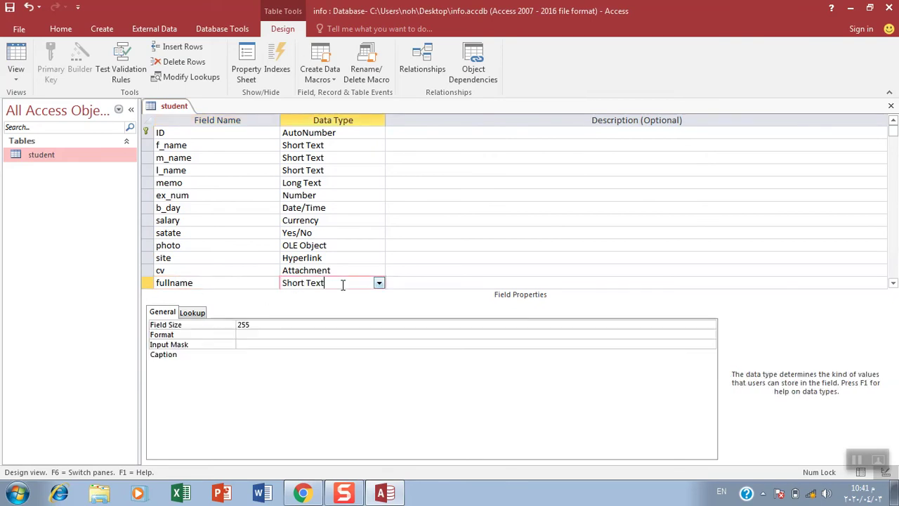
left_click(379, 283)
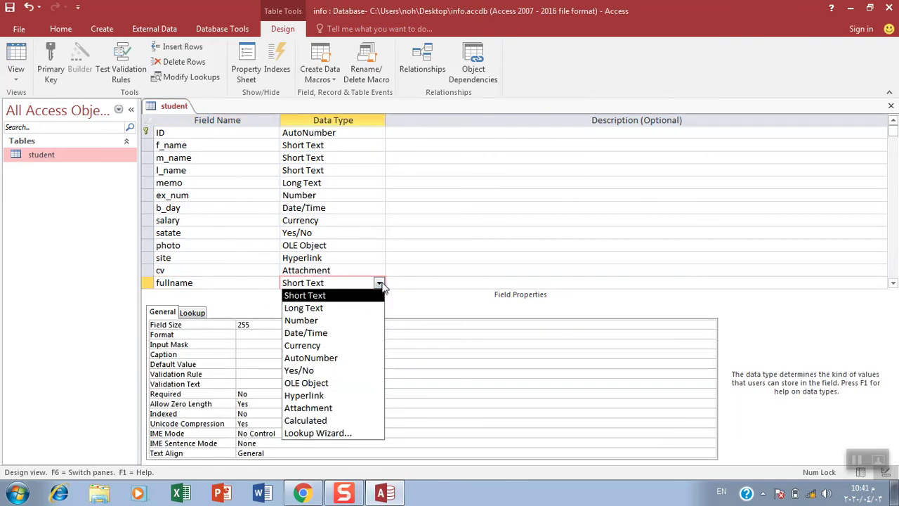
left_click(340, 421)
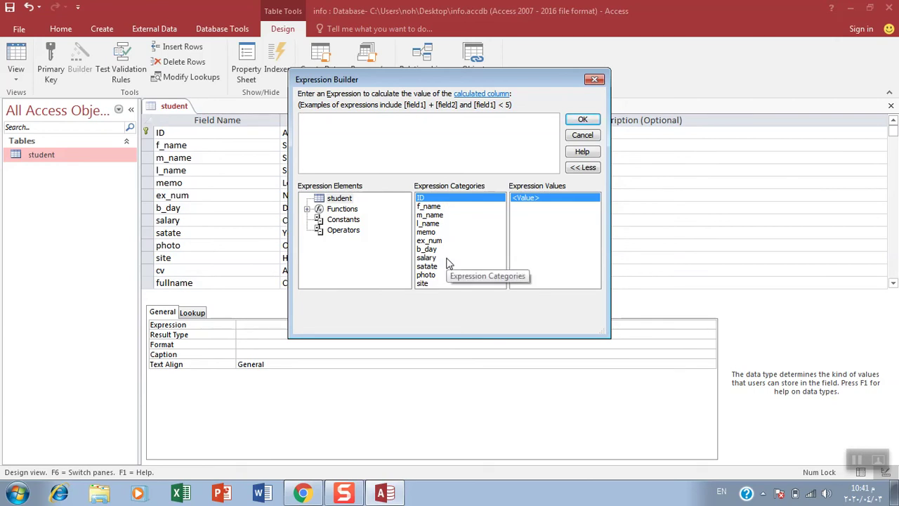
Start the fullname expression with the first and middle name fields, each followed by a space: [f_name] &" "& [m_name] &" ".
double_click(432, 208)
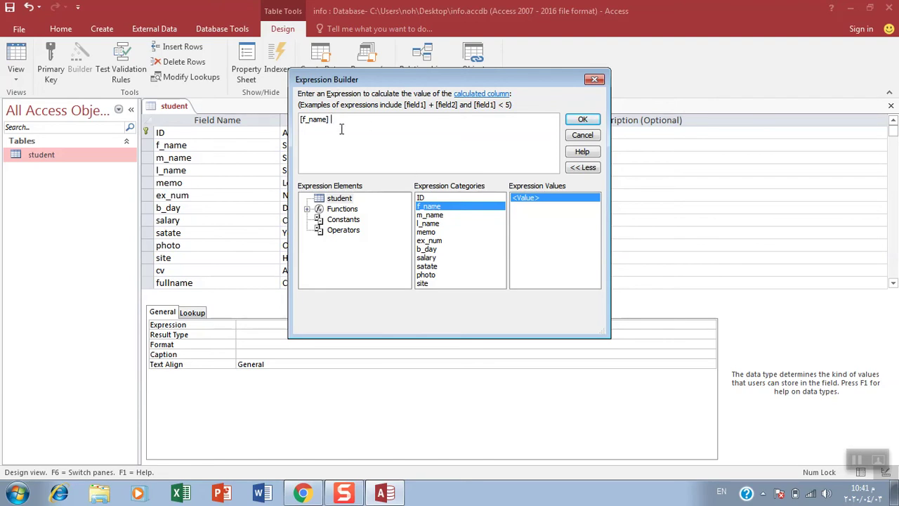
type("&\" \"")
type("&")
double_click(441, 216)
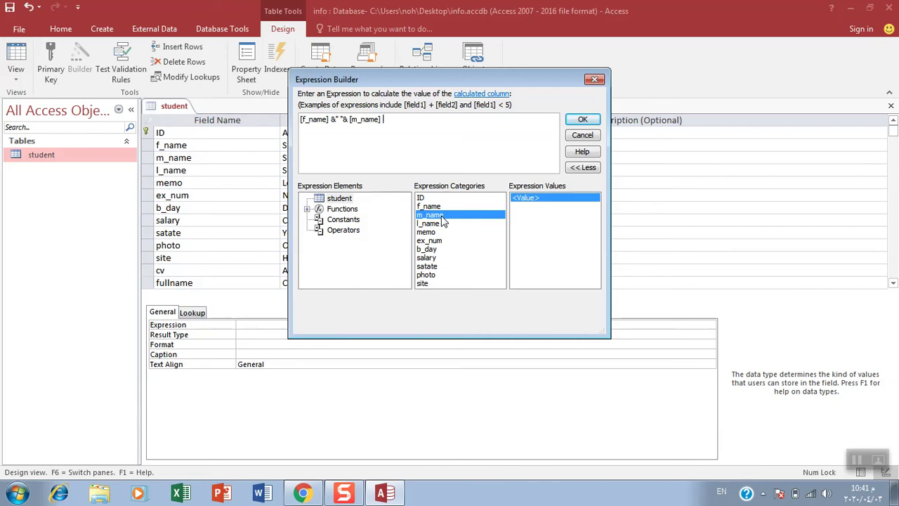
type("&\"")
double_click(427, 224)
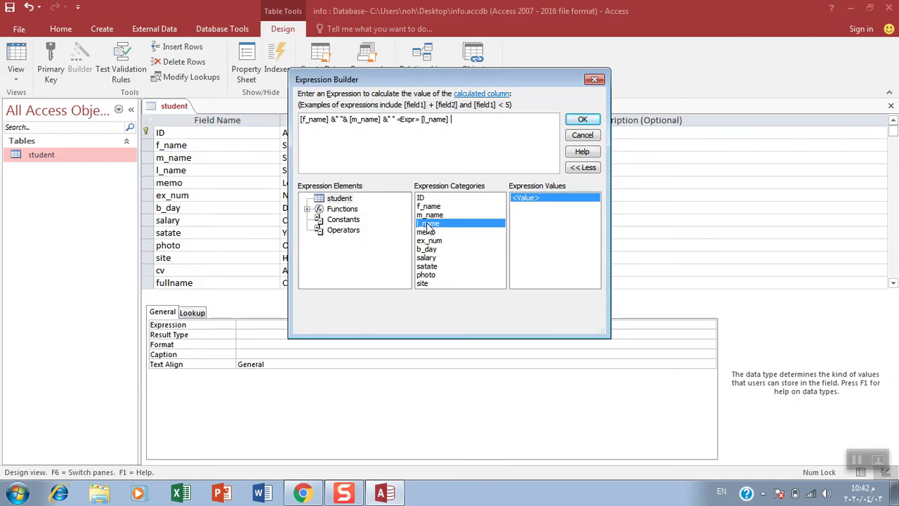
key("BackSpace")
key("BackSpace")
key("BackSpace")
key("BackSpace")
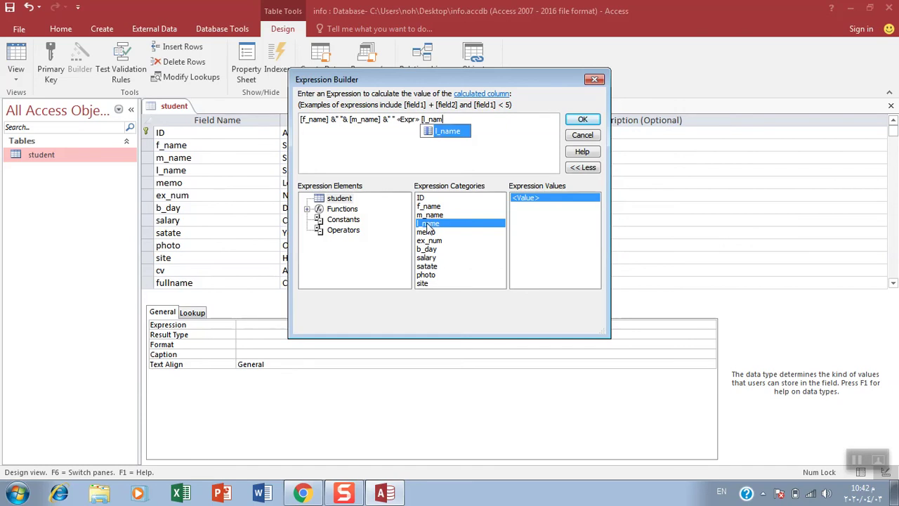
key("BackSpace")
key("BackSpace")
key("BackSpace")
key("BackSpace")
key("BackSpace")
key("BackSpace")
key("BackSpace")
key("BackSpace")
key("BackSpace")
key("BackSpace")
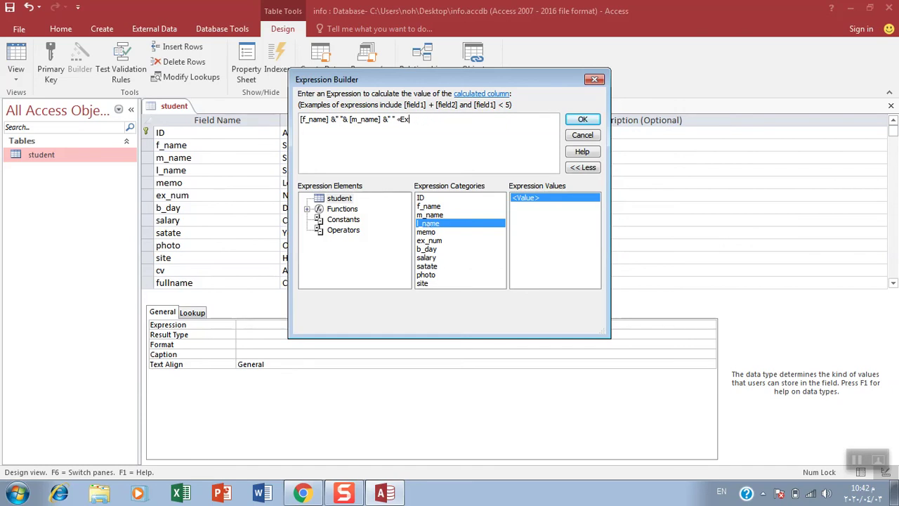
key("BackSpace")
Complete the expression by joining the l_name field with an & operator, and accept it.
type("&")
double_click(433, 228)
left_click(583, 120)
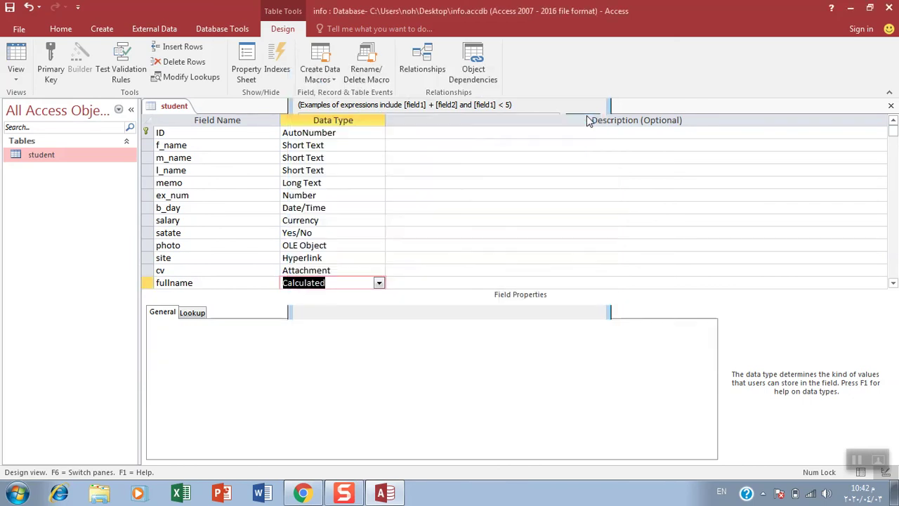
Display the student table in Datasheet View and widen the fullname column to fit the complete names.
left_click(16, 55)
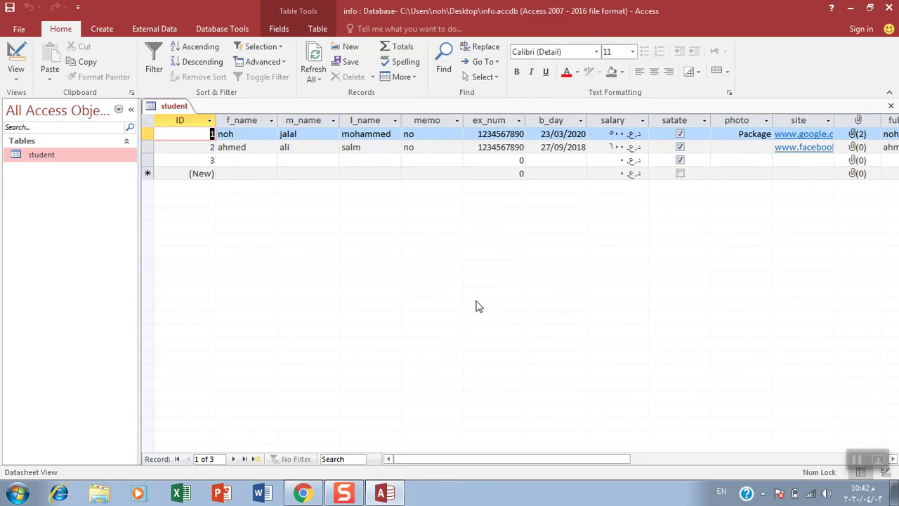
left_click_drag(459, 461, 535, 465)
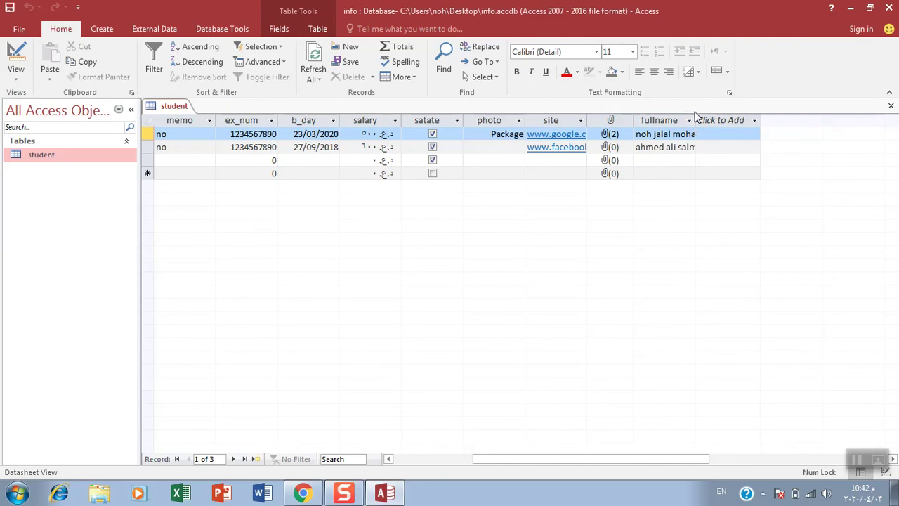
left_click_drag(695, 122, 746, 122)
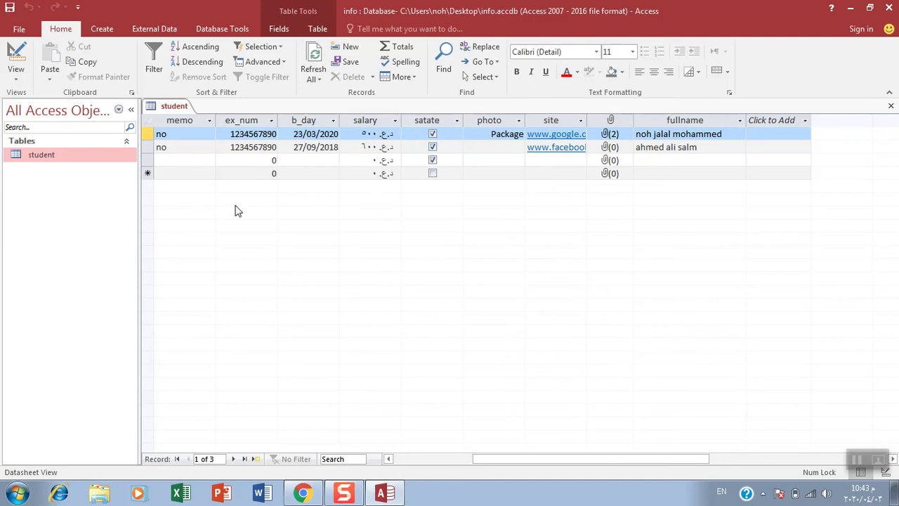
left_click_drag(497, 459, 431, 458)
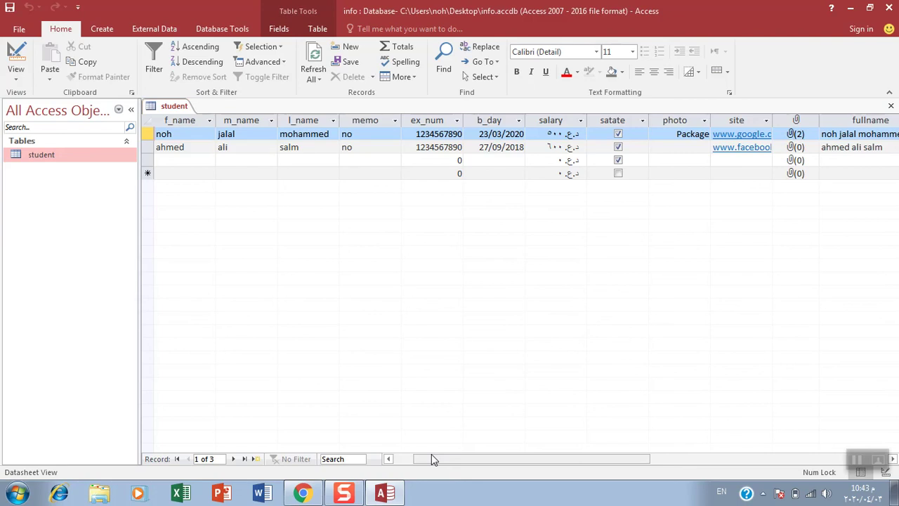
left_click_drag(432, 458, 491, 465)
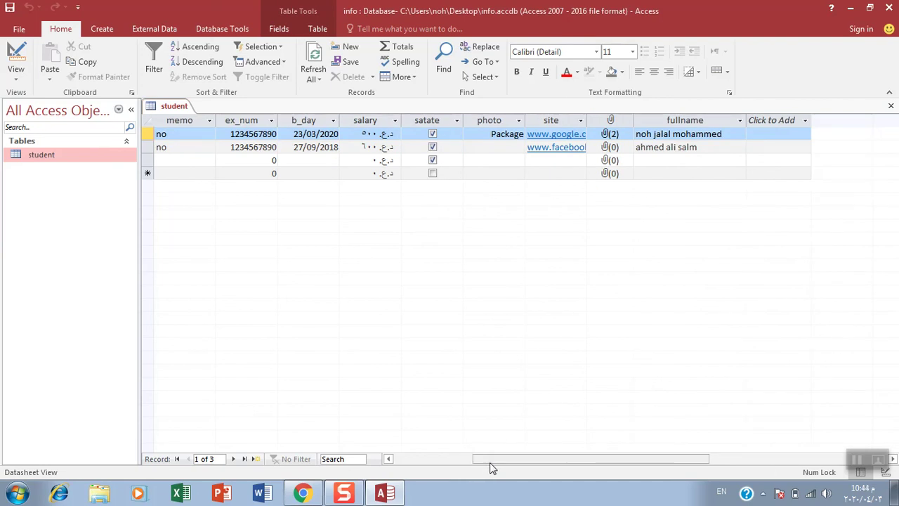